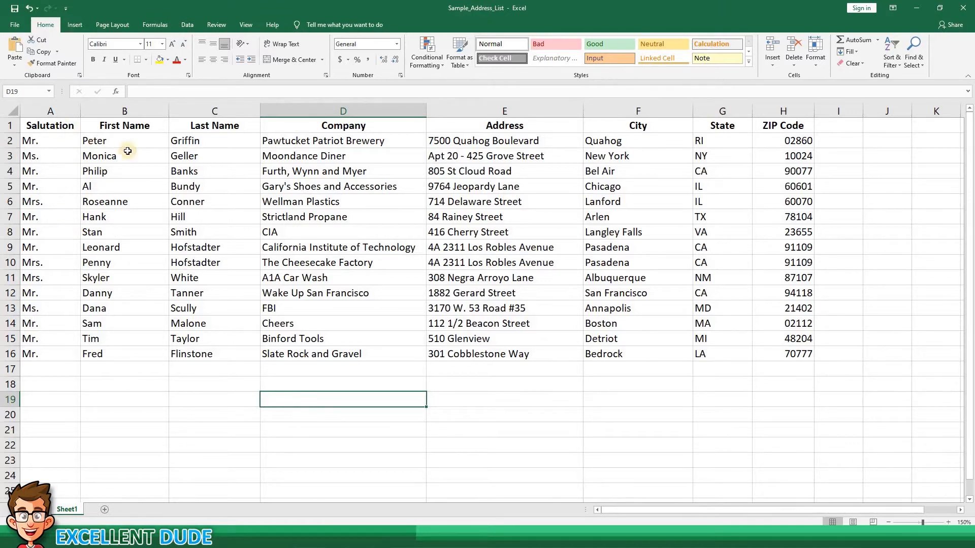
Examine the header row of the address list from Salutation through ZIP Code, checking each column heading.
key(ctrl+Home)
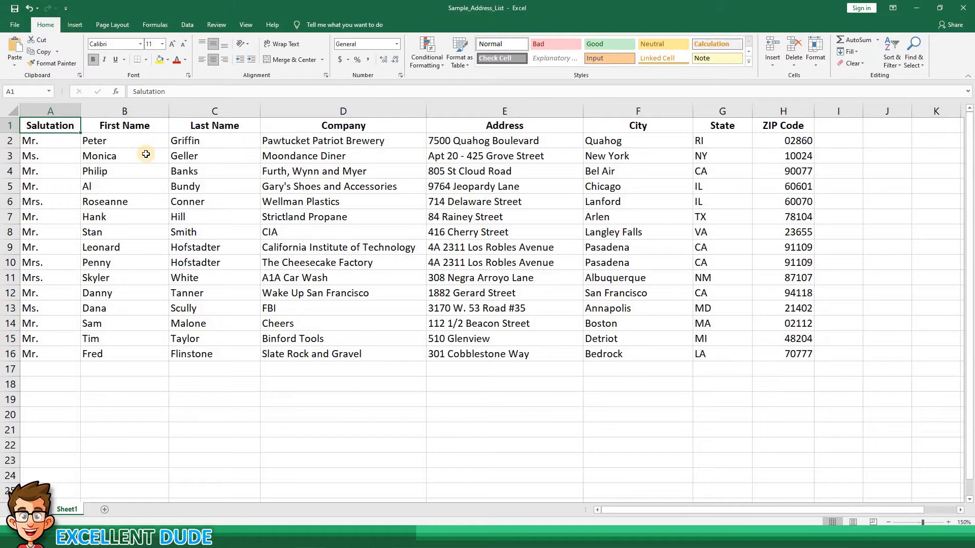
key(Right)
key(Right)
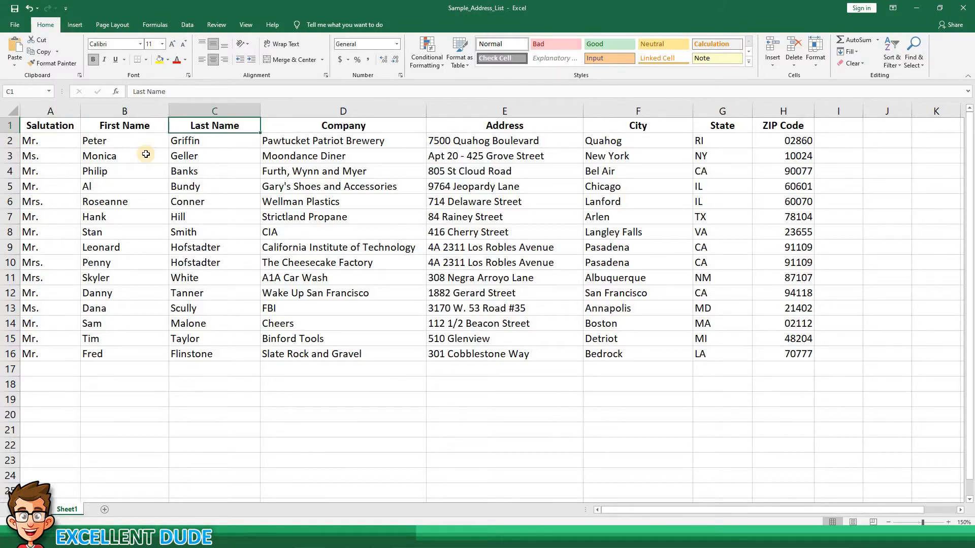
key(Right)
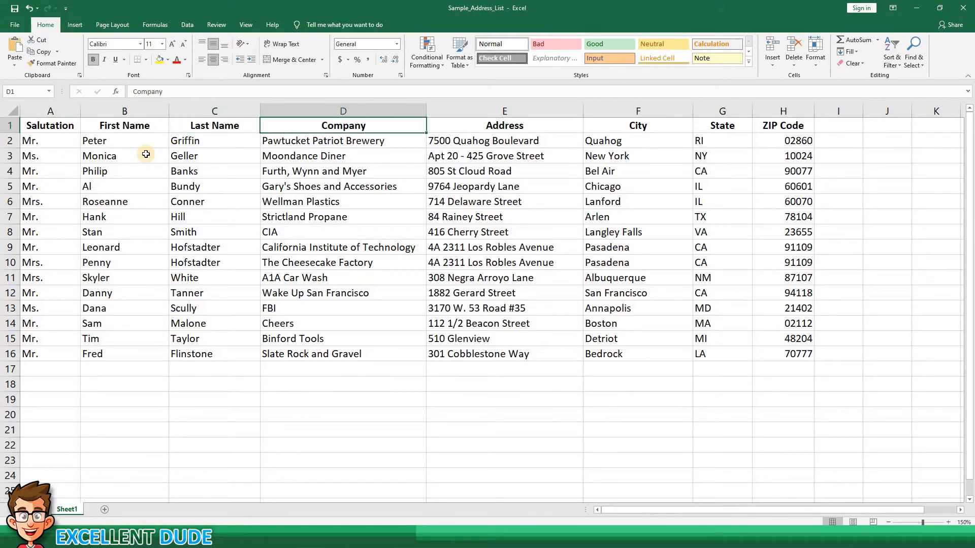
key(Right)
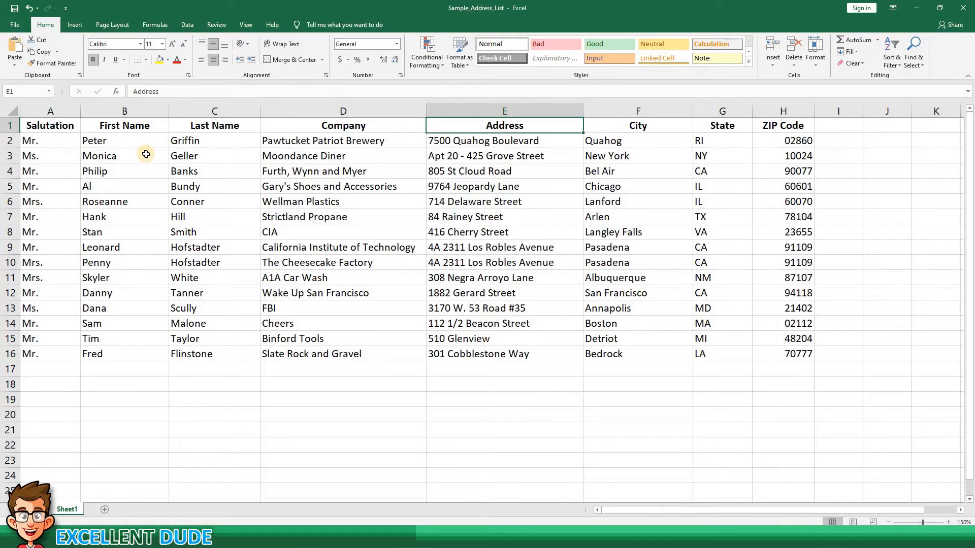
key(Right)
key(Right)
key(Right)
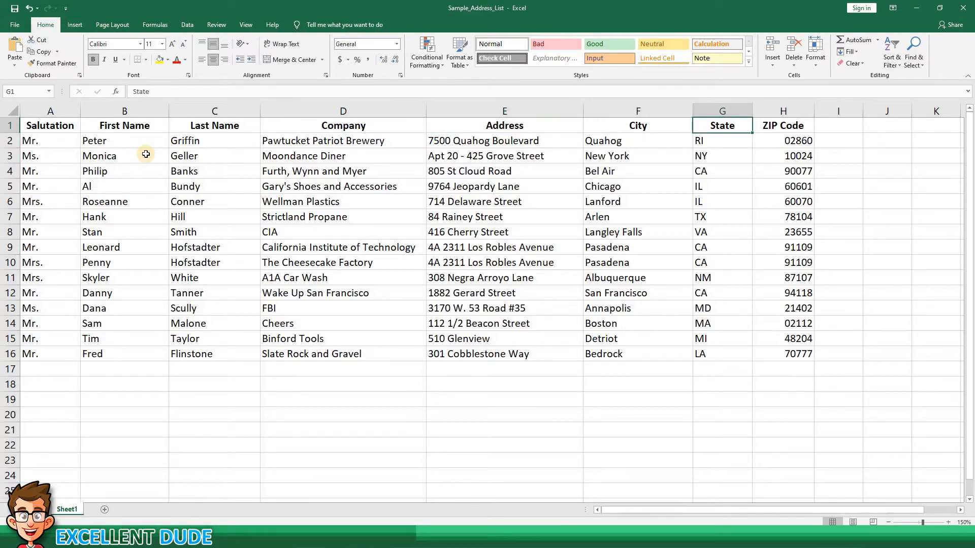
click(360, 373)
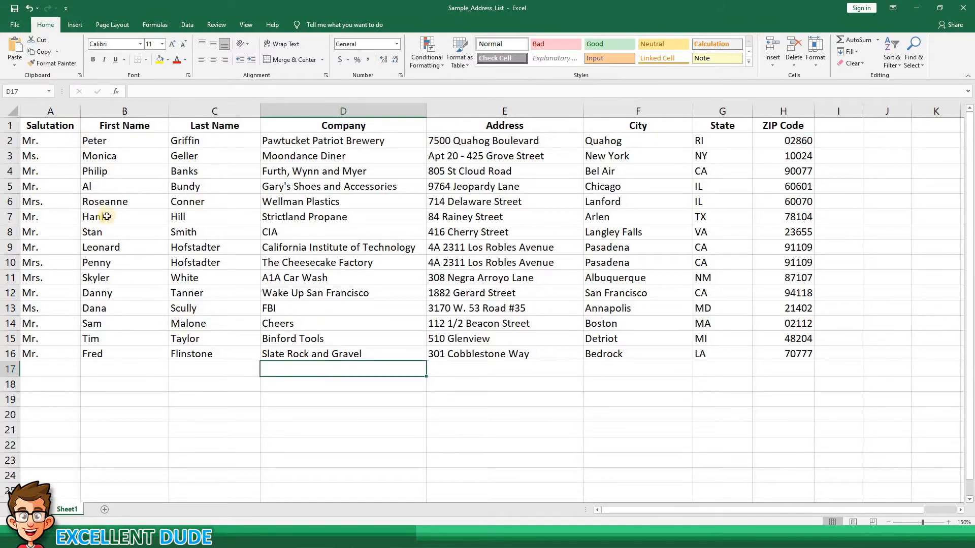
drag(56, 126, 757, 162)
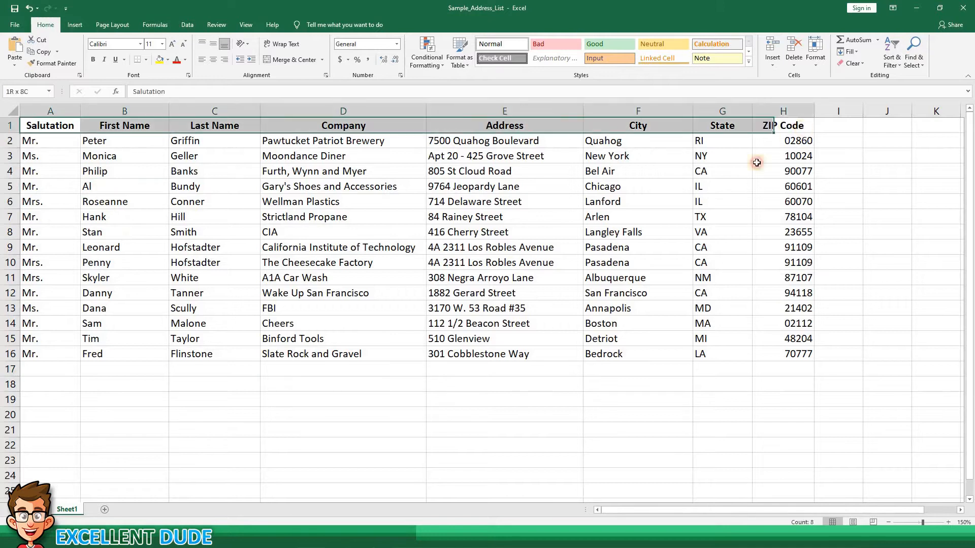
click(515, 373)
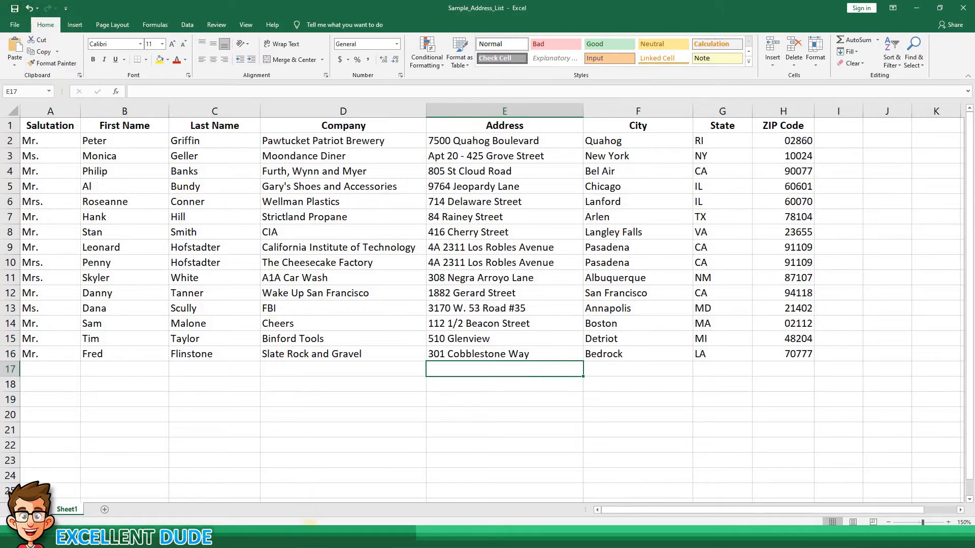
Switch to the Sample Letter For Mail Merge document in Word and read through the whole letter.
mouse_move(335, 538)
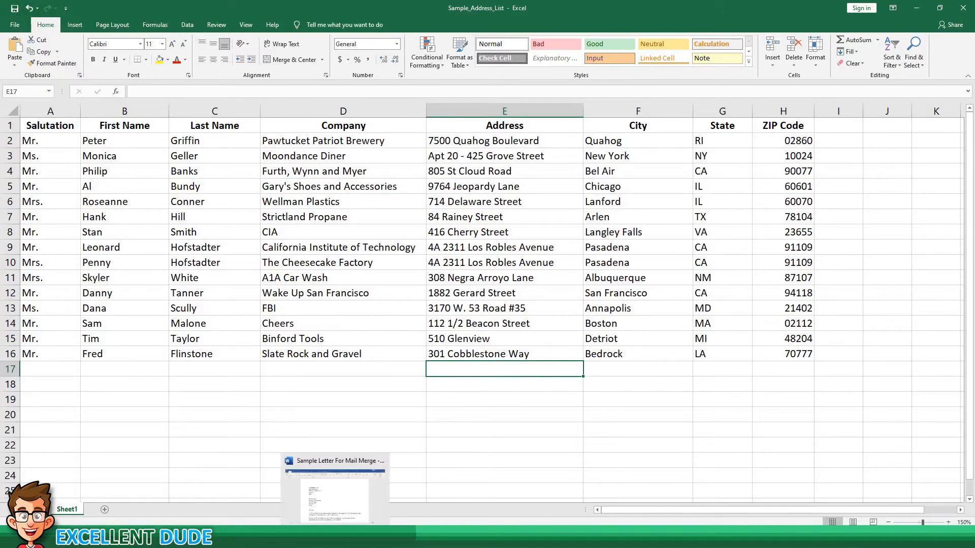
click(335, 488)
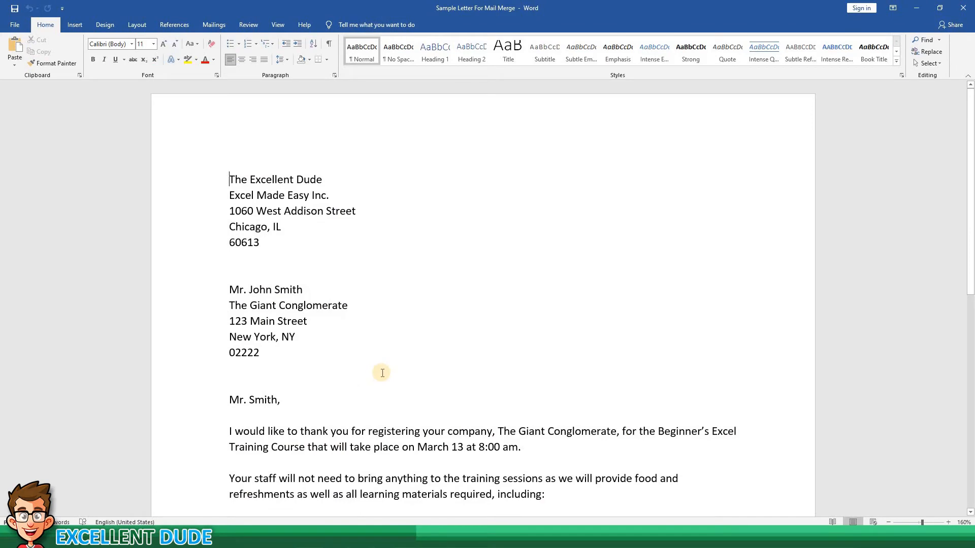
scroll(383, 374, down, 5)
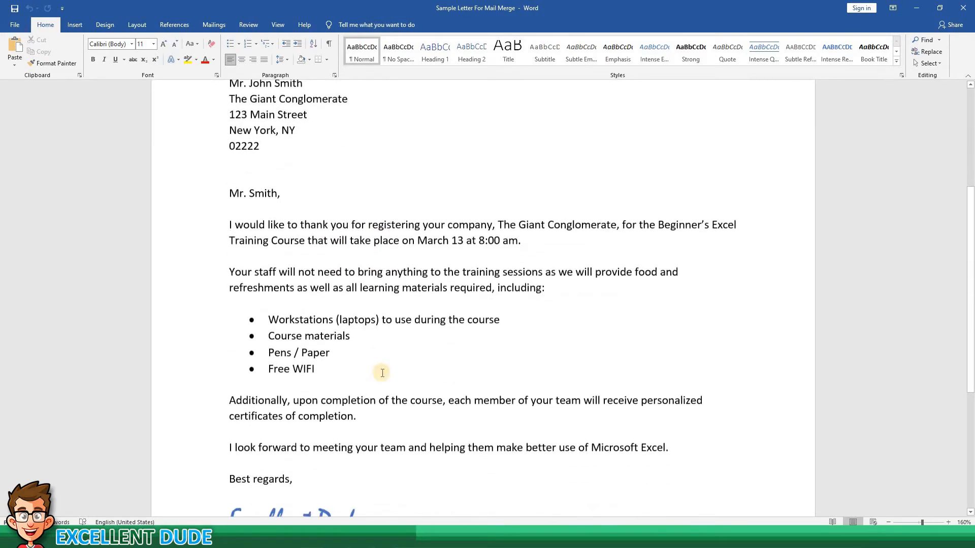
scroll(382, 373, down, 2)
scroll(383, 373, up, 7)
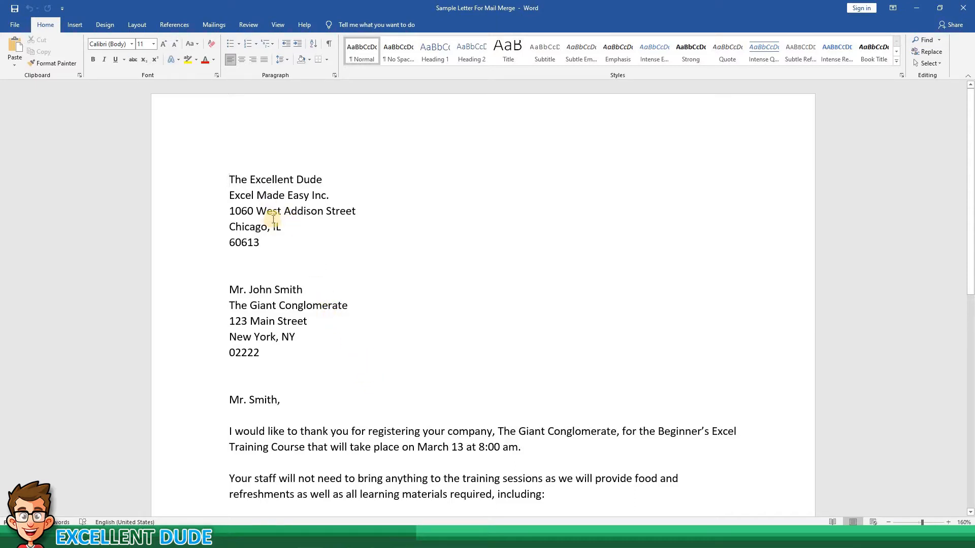
Attach the existing Sample_Address_List workbook as the mail merge recipient list, using Sheet1$ with its first row as column headers.
click(221, 27)
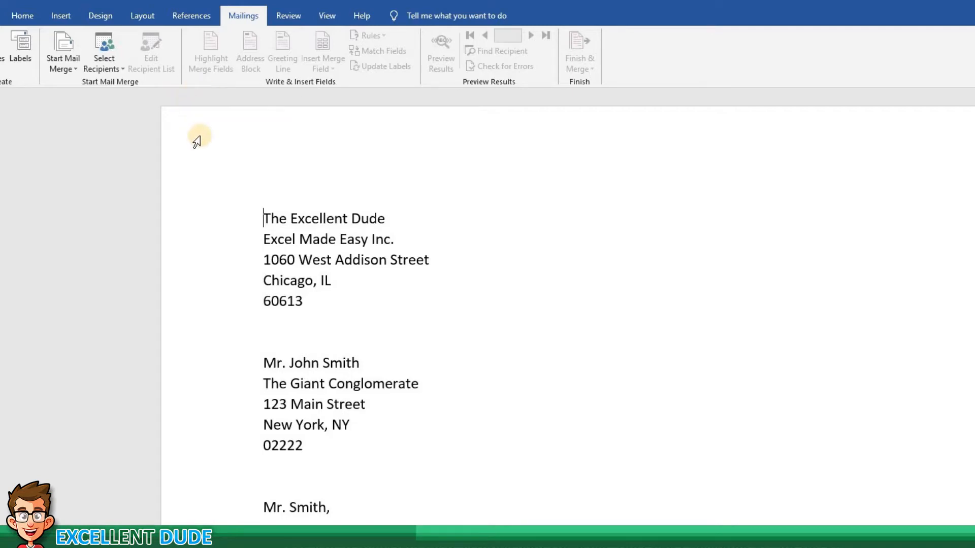
click(123, 69)
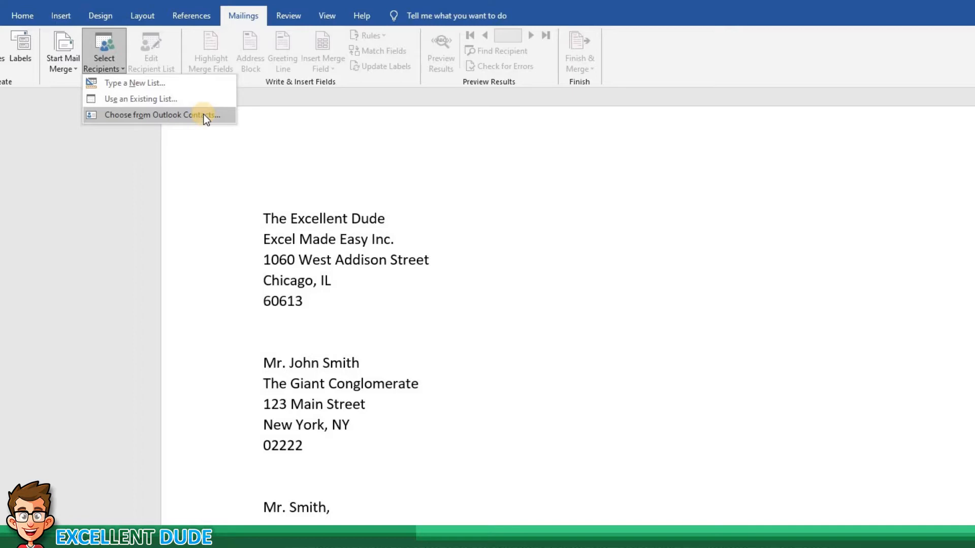
click(166, 102)
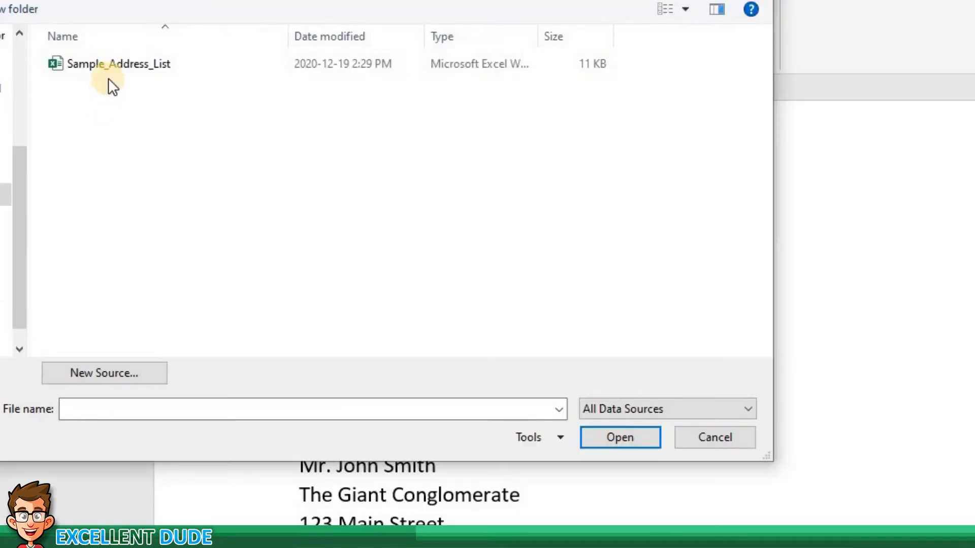
click(127, 70)
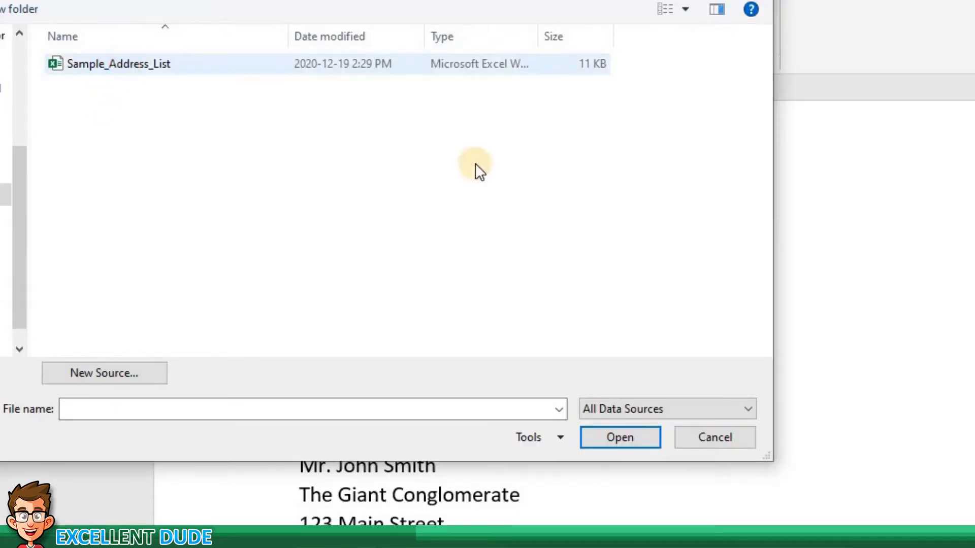
click(624, 438)
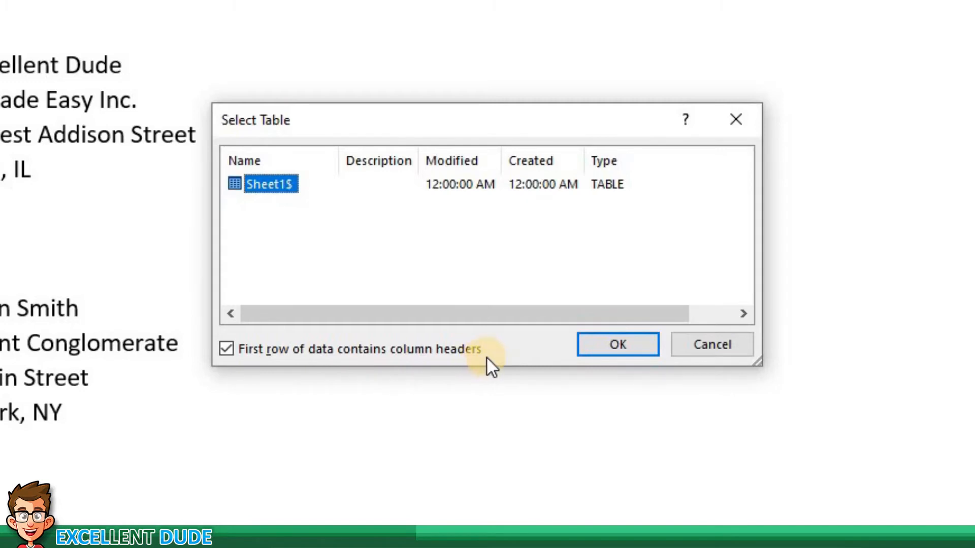
click(603, 349)
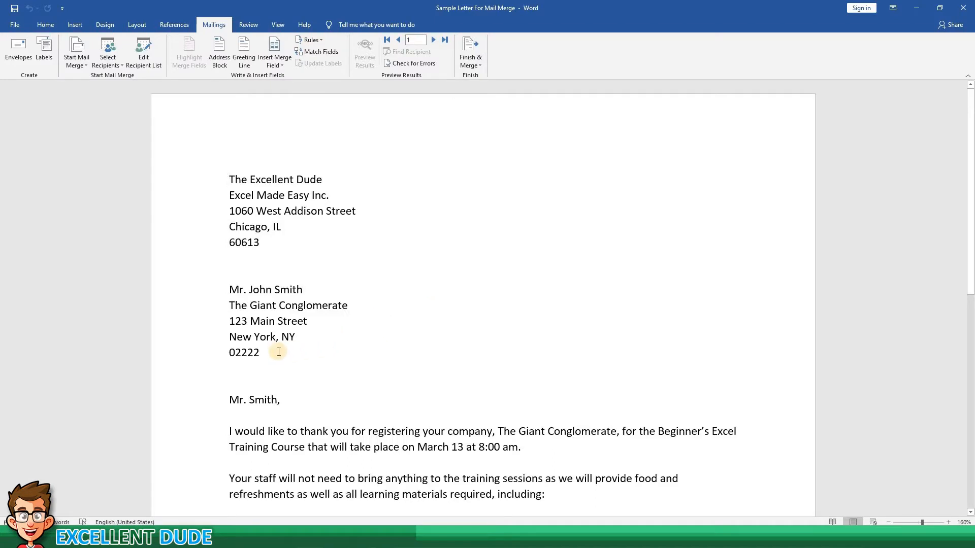
Open the address block settings with the letter's recipient address selected, and preview the next record before returning to the first.
drag(266, 353, 224, 290)
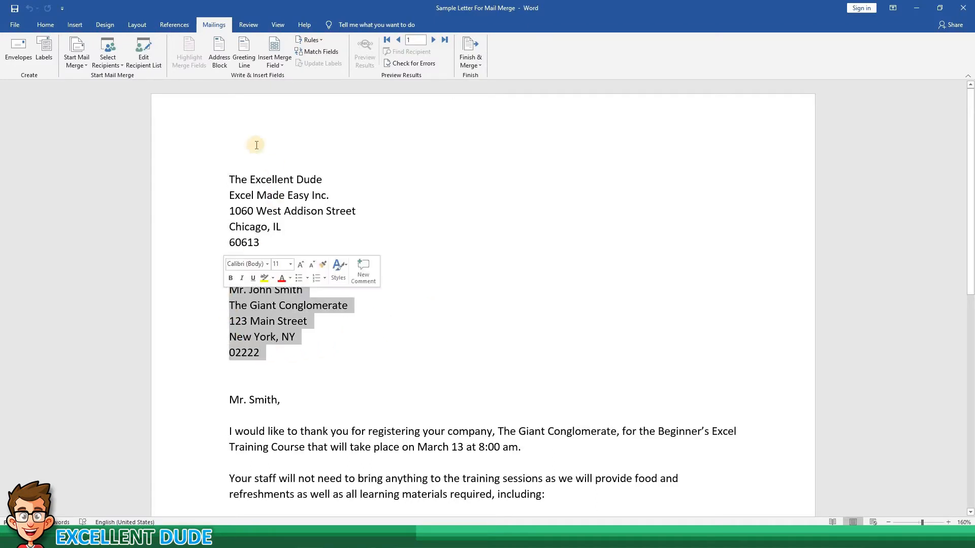
click(220, 61)
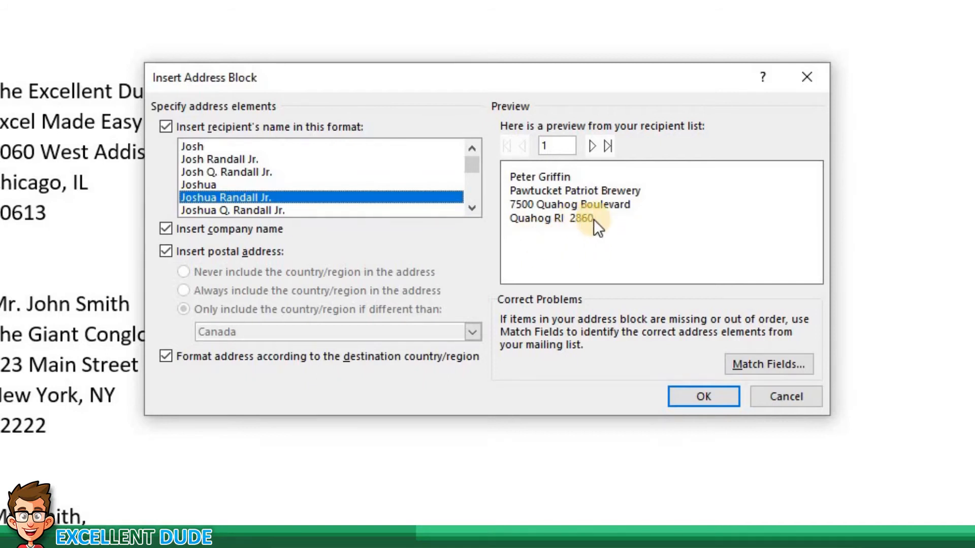
click(592, 146)
click(525, 147)
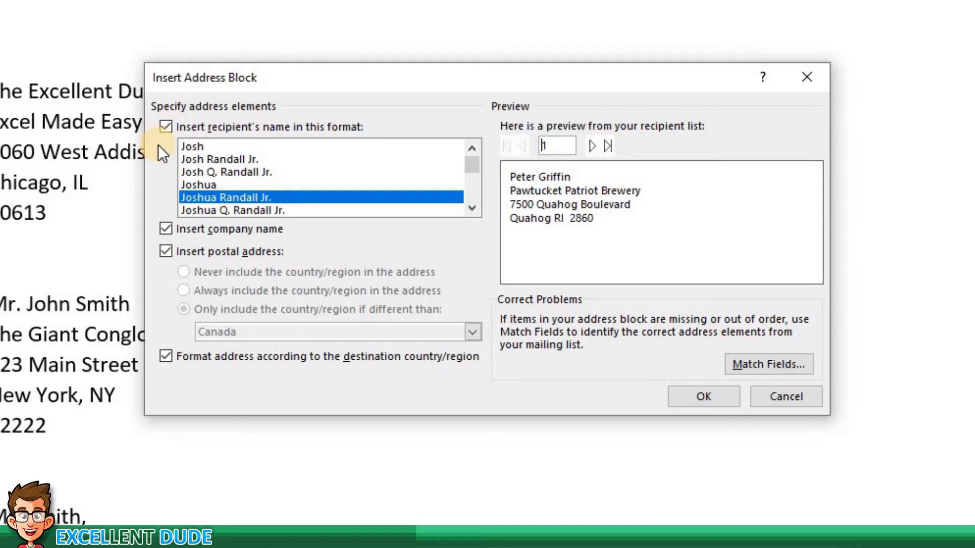
Keep the recipient's name included in the address block and set its format to "Mr. Josh Randall Jr.".
click(165, 128)
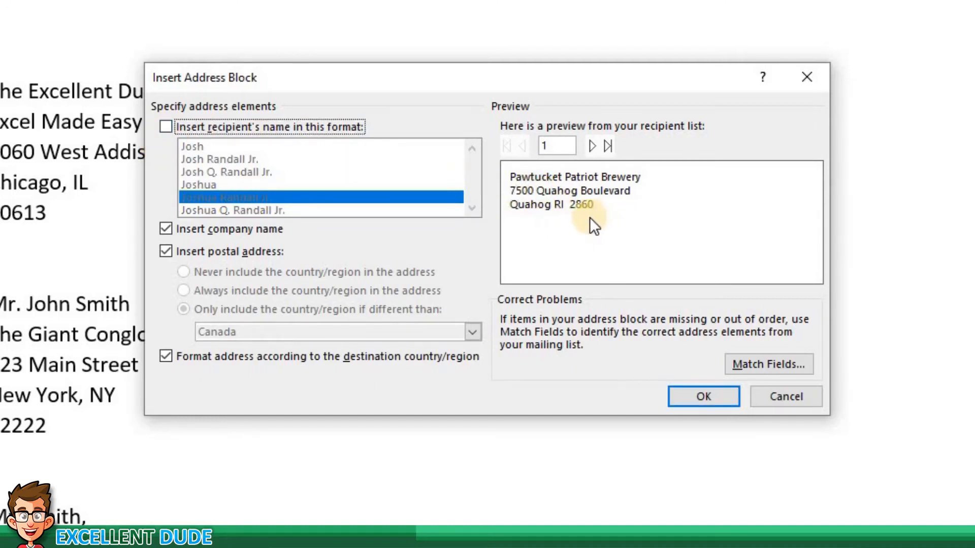
click(167, 126)
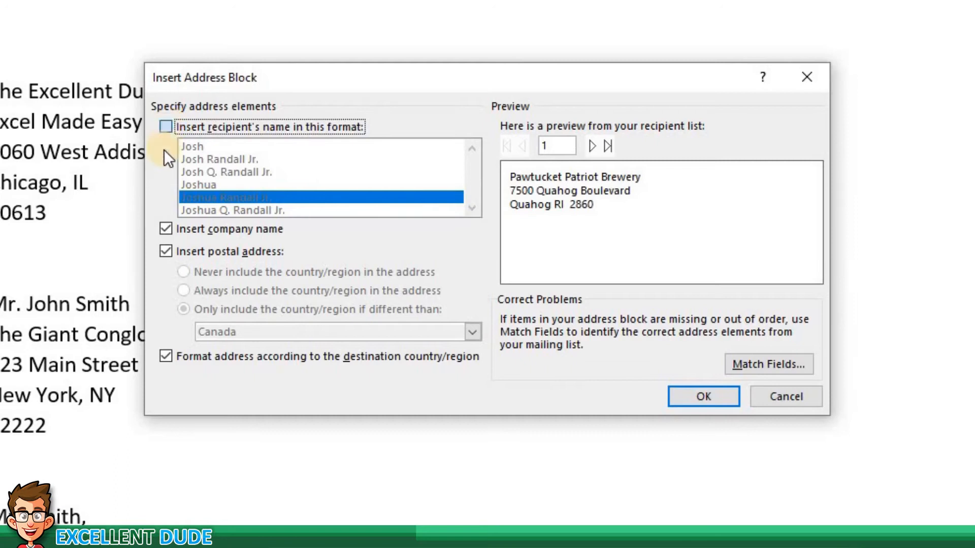
click(473, 207)
click(473, 208)
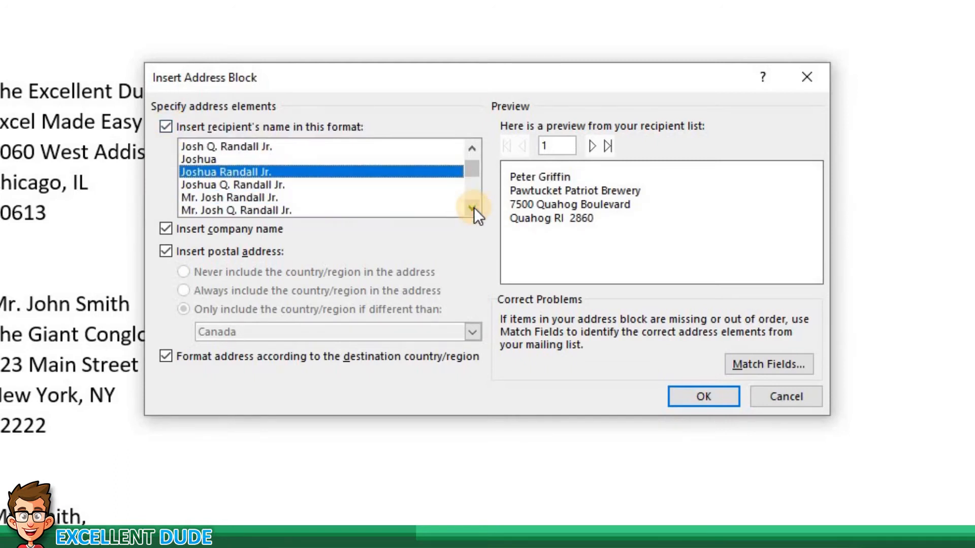
click(253, 197)
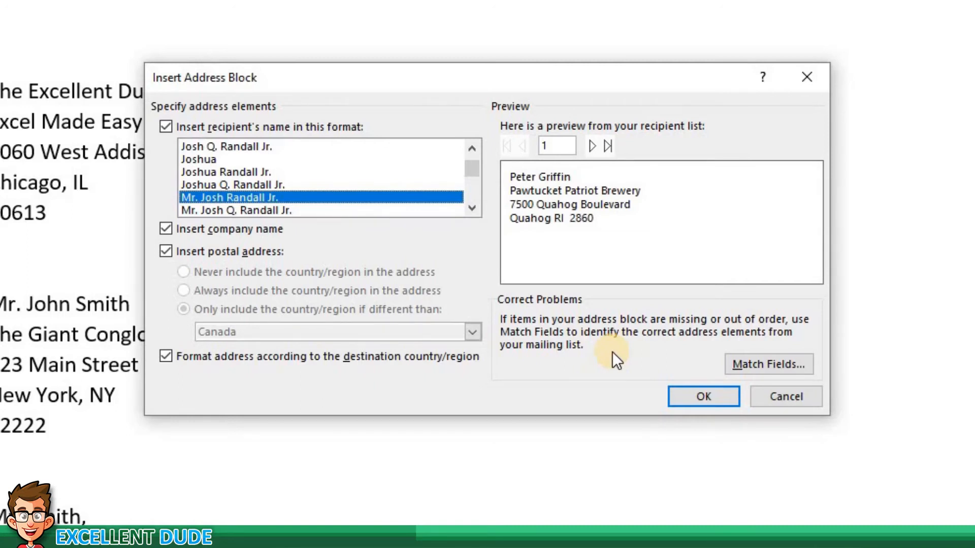
Match the address block's Courtesy Title field to the Salutation column of the recipient list.
click(750, 363)
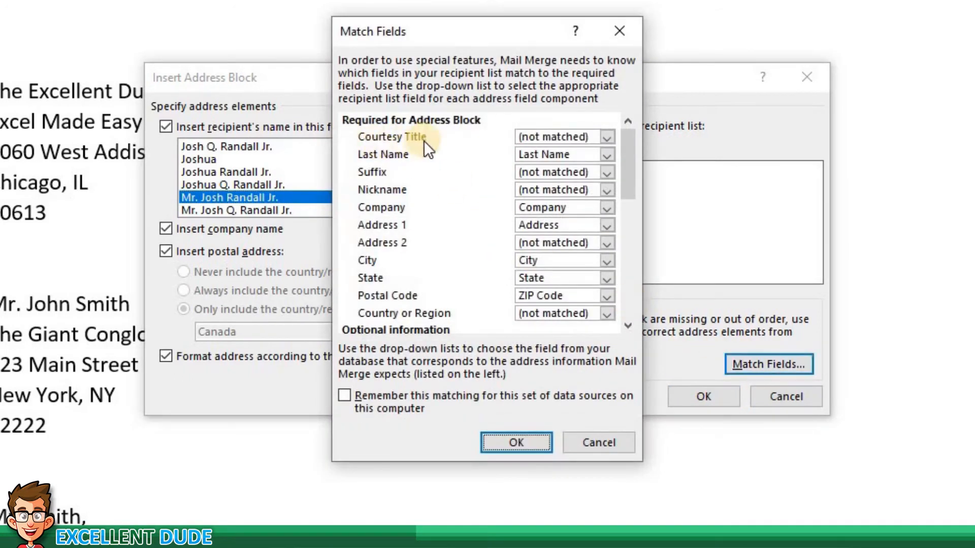
click(609, 136)
click(522, 155)
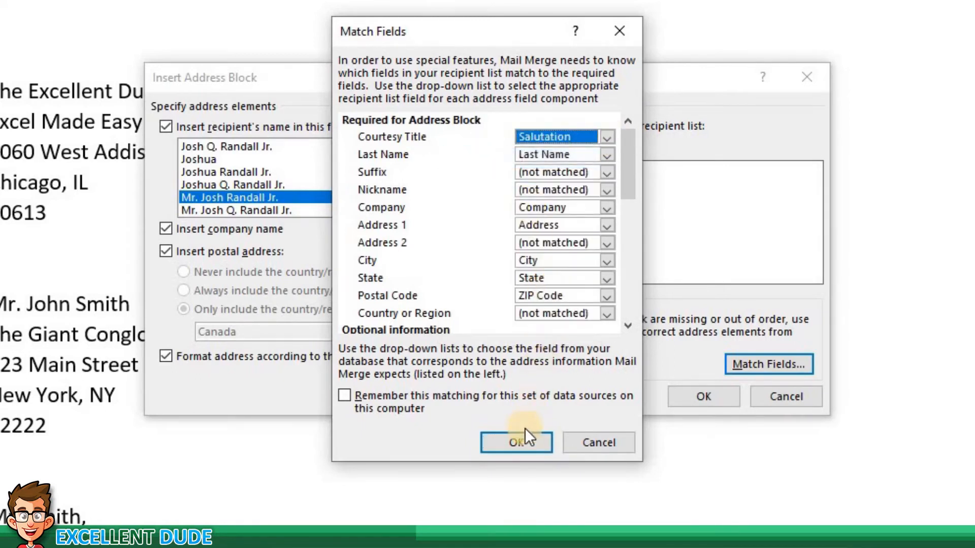
click(525, 442)
click(543, 441)
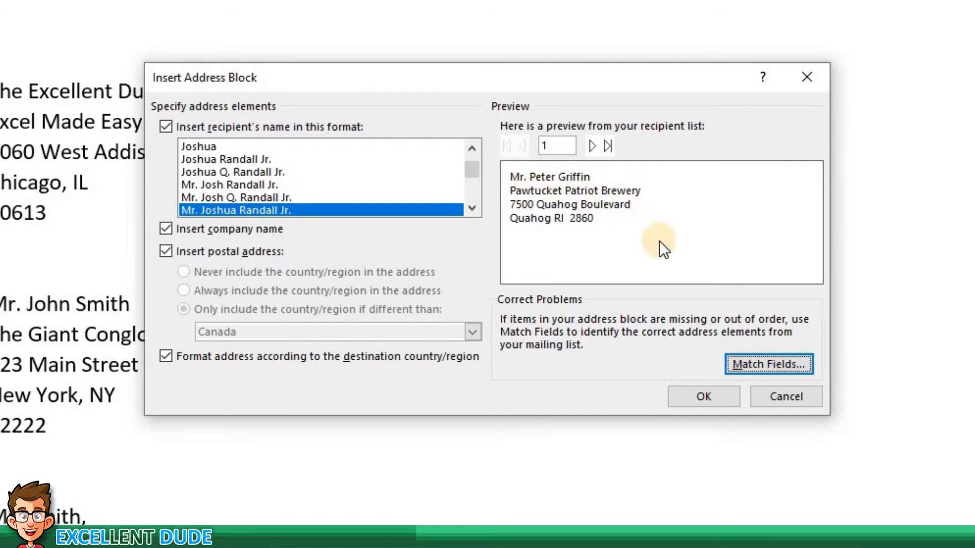
Insert the configured address block into the letter and delete the original recipient address text that follows it.
click(683, 395)
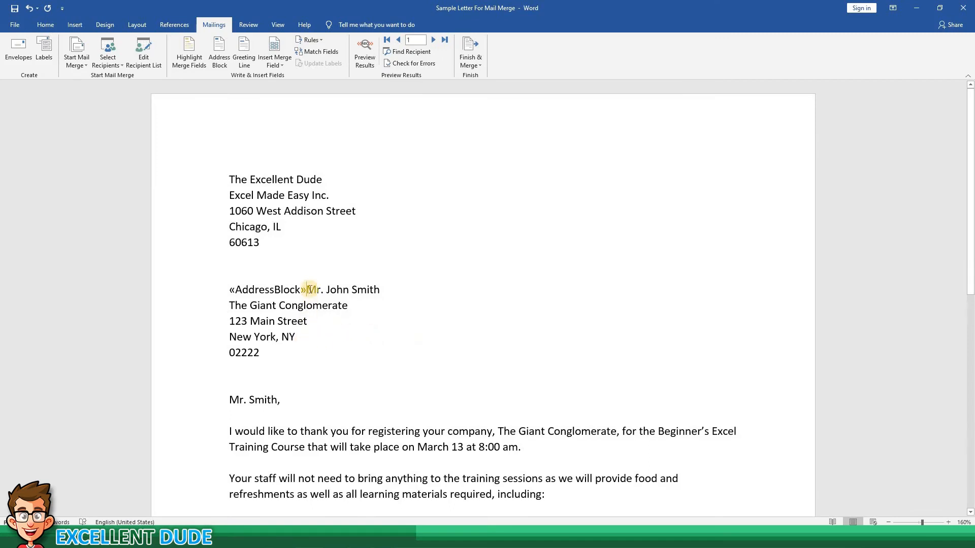
drag(306, 290, 261, 350)
key(Delete)
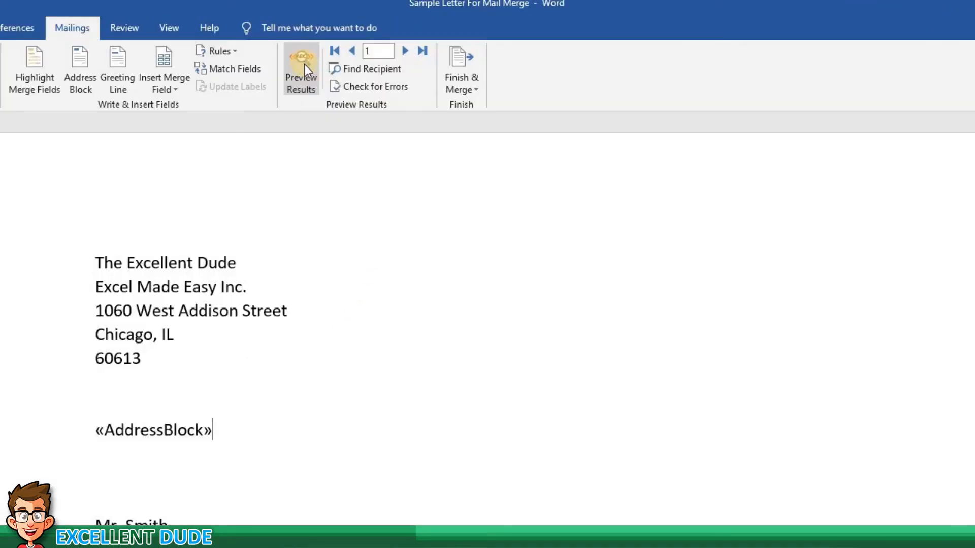
Preview the merge results and check the merged address block for each recipient up to record 7.
click(304, 64)
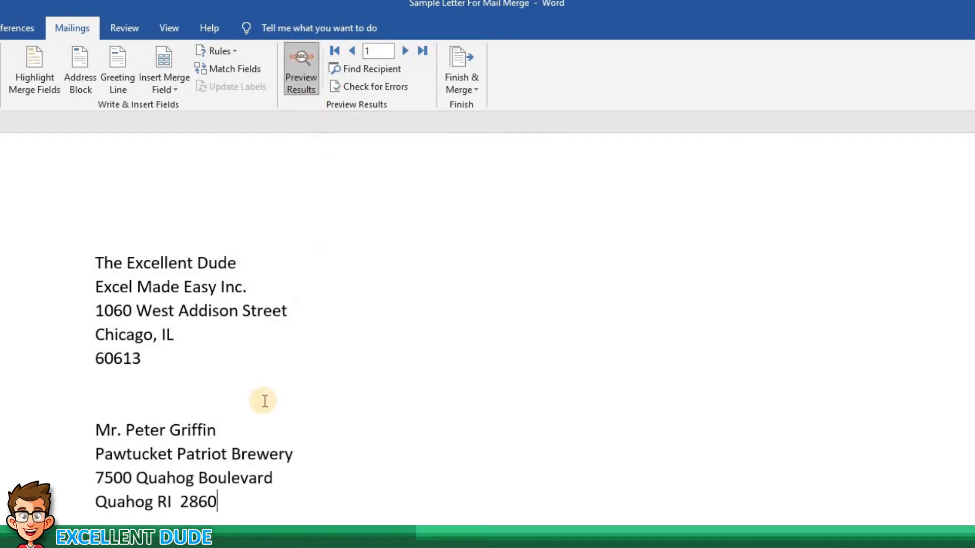
drag(90, 437, 264, 492)
click(276, 366)
click(404, 52)
click(404, 52)
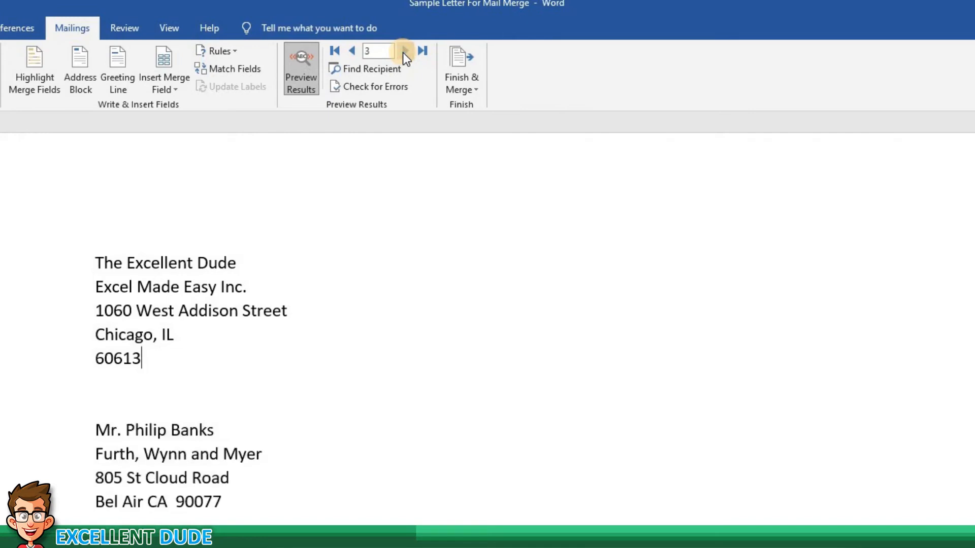
click(403, 52)
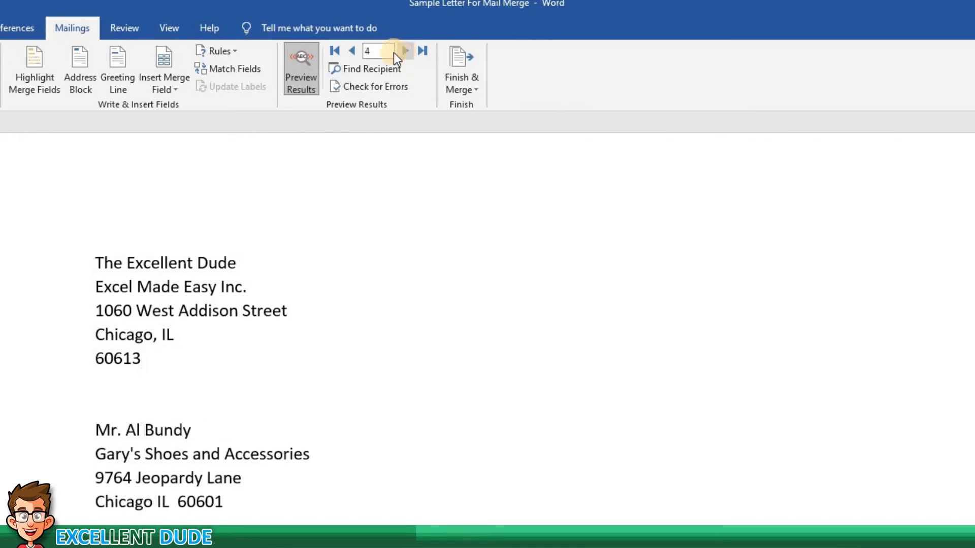
click(402, 52)
click(404, 52)
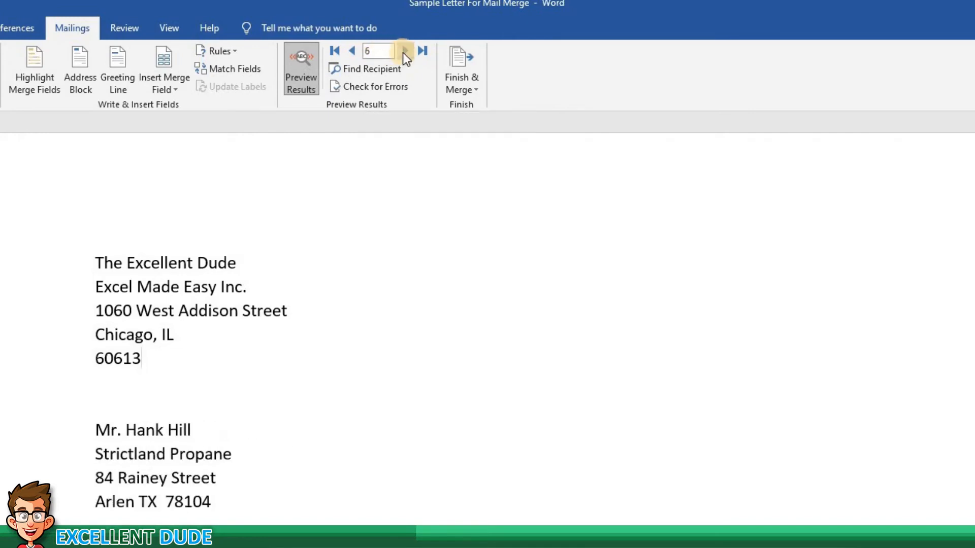
click(403, 51)
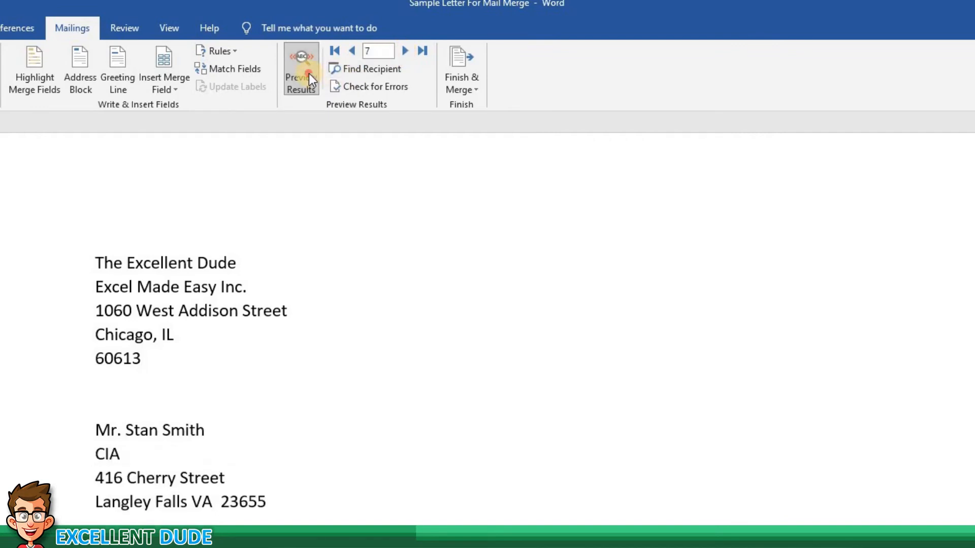
Turn off the merge results preview and open the greeting line settings for the letter's typed salutation.
click(309, 73)
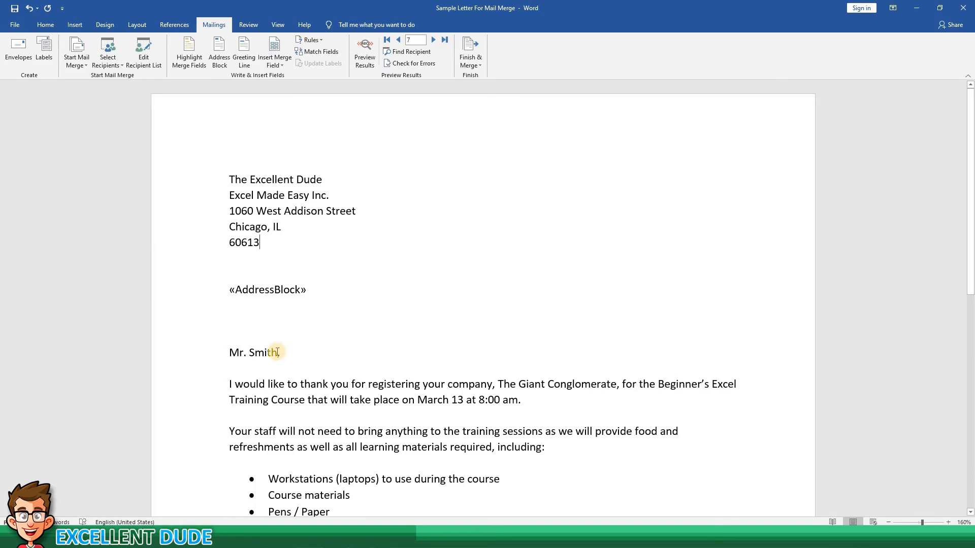
drag(277, 352, 230, 352)
click(245, 54)
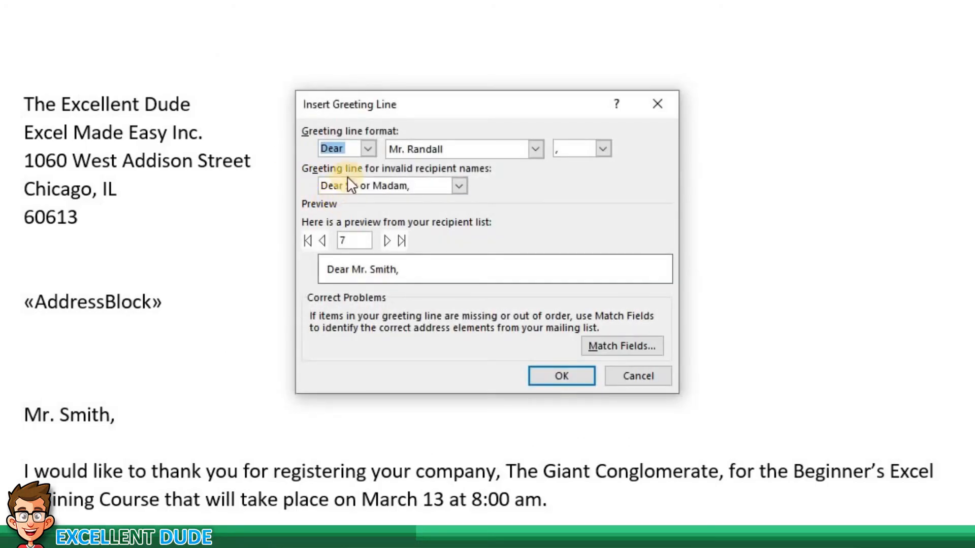
Review the greeting line format options, keeping "Dear", the "Mr. Randall" name format and a comma as the ending punctuation.
click(365, 147)
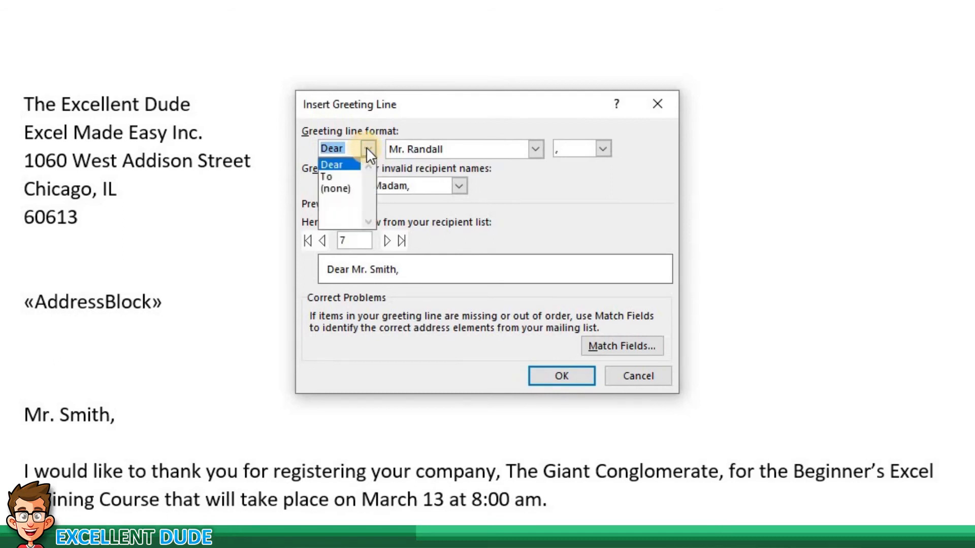
click(367, 147)
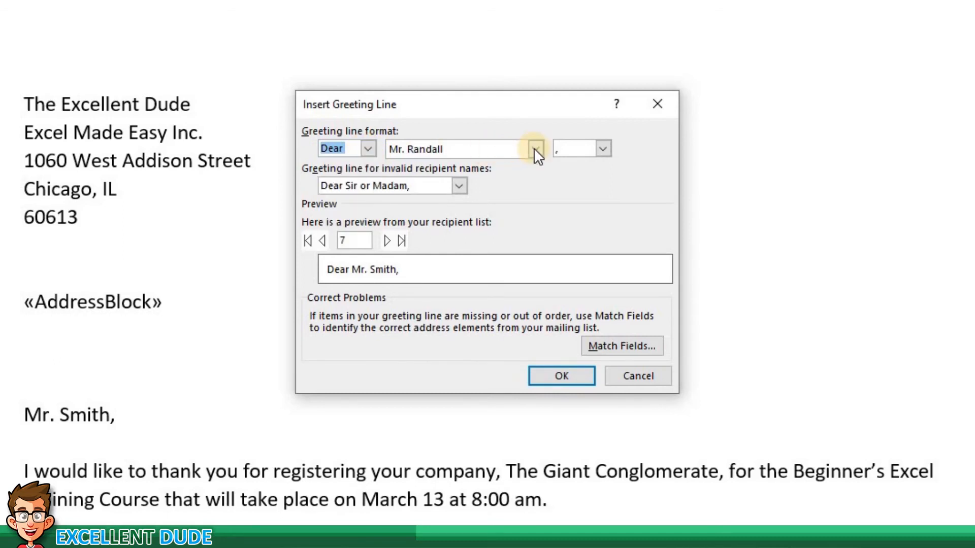
click(534, 149)
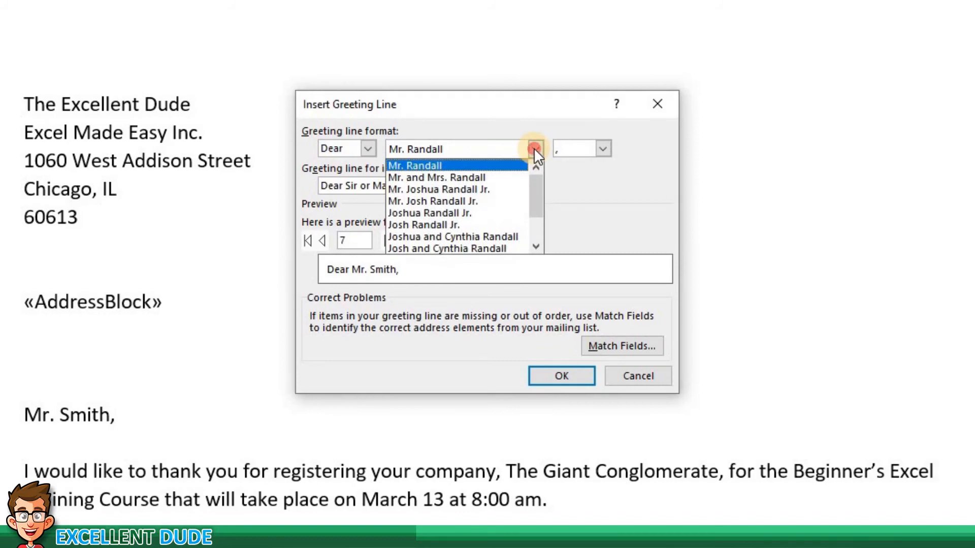
click(603, 147)
click(603, 148)
click(554, 158)
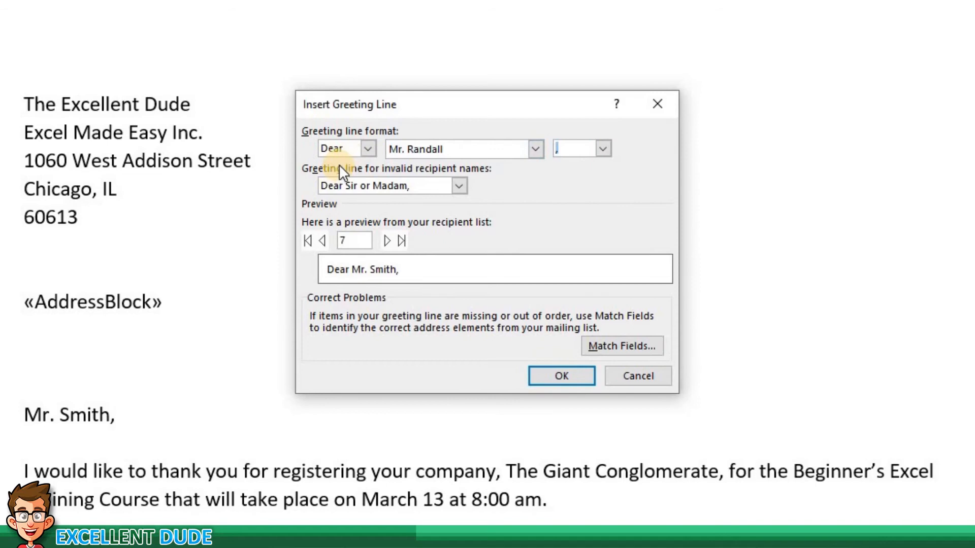